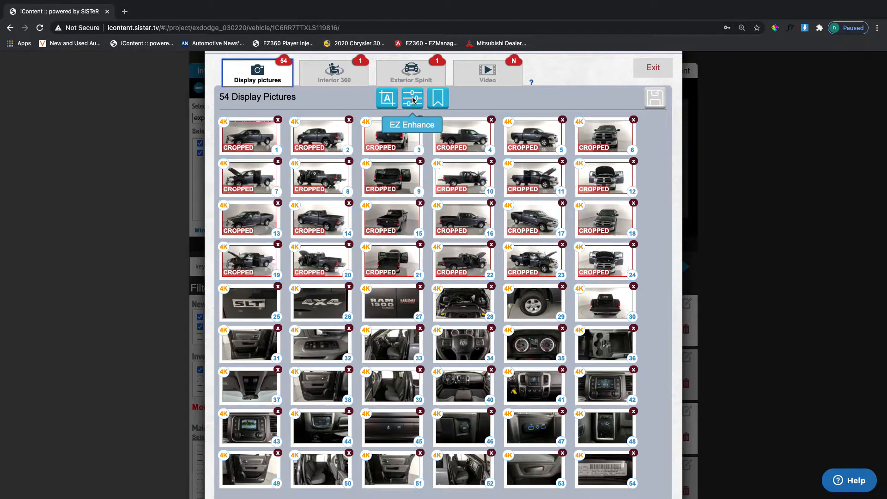
Open EZ Enhance for the vehicle's display pictures and select all of the manual pictures
left_click(413, 98)
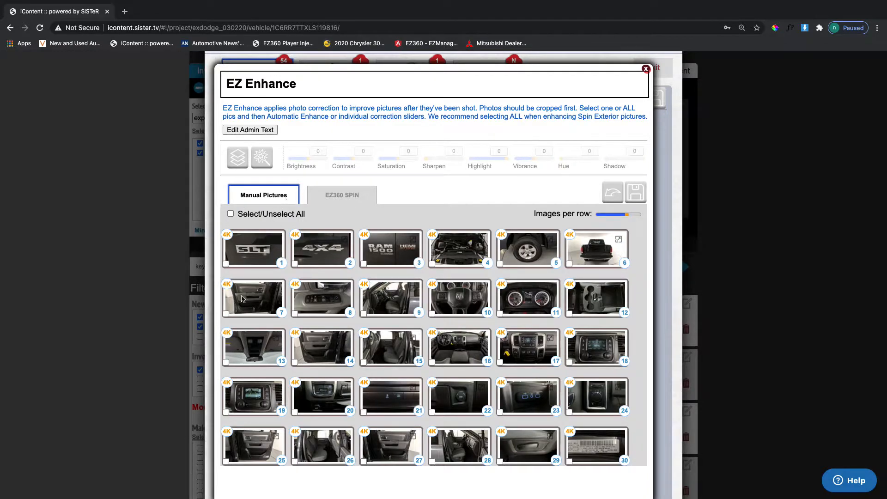
left_click(335, 196)
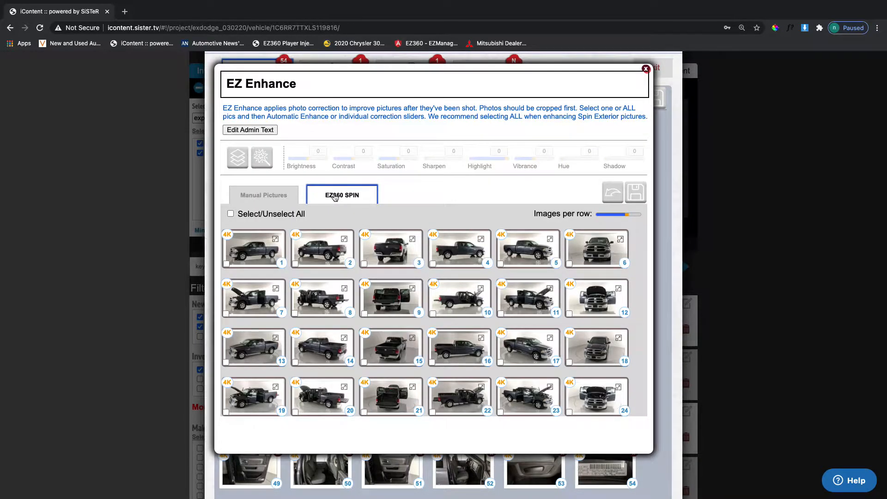
left_click(258, 197)
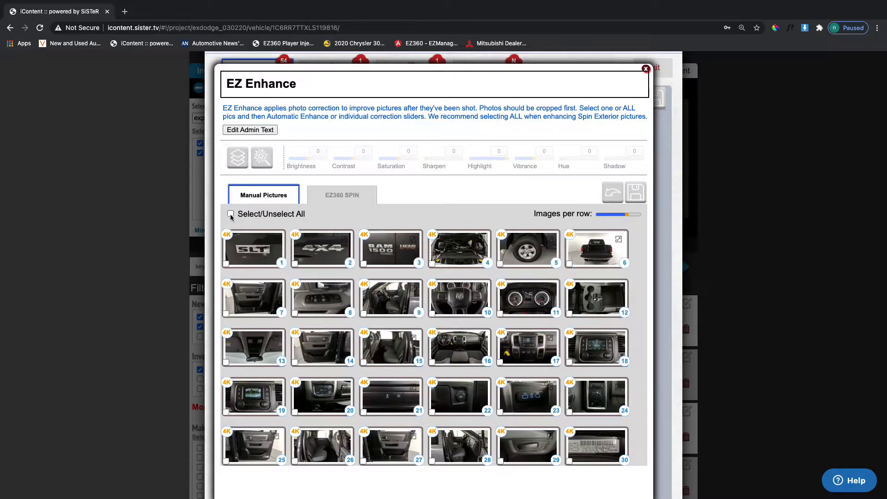
left_click(230, 214)
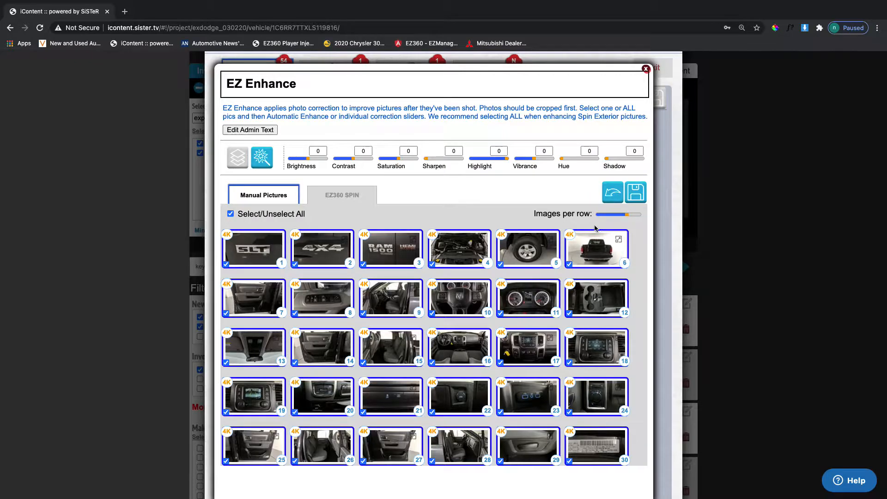
Enlarge the manual picture thumbnails to three images per row and look over the photos
left_click(625, 216)
left_click_drag(627, 218, 612, 220)
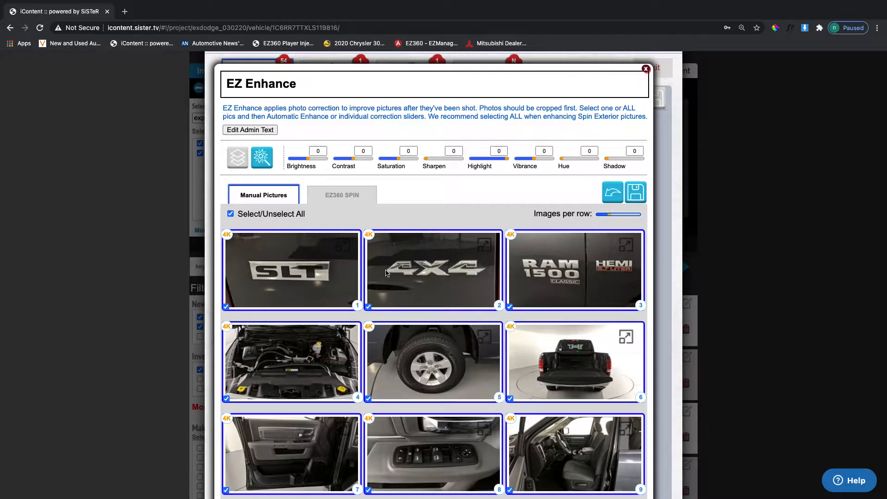
scroll(331, 361, "down", 5)
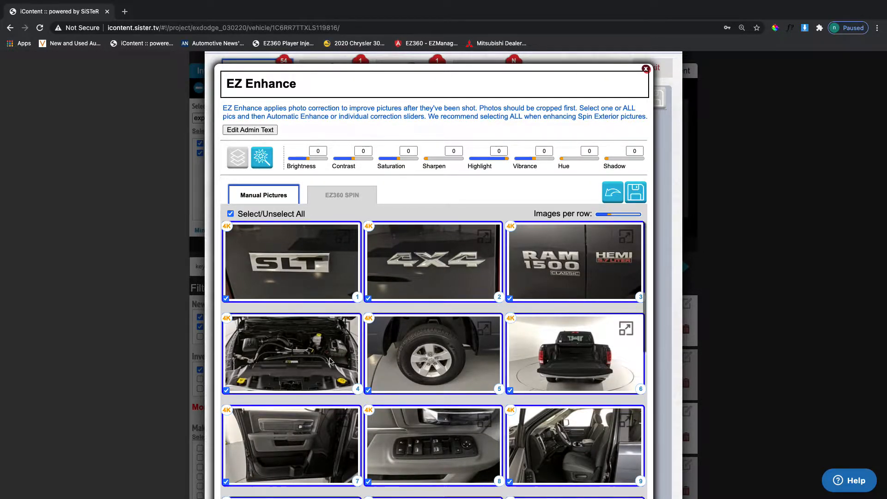
scroll(330, 362, "up", 6)
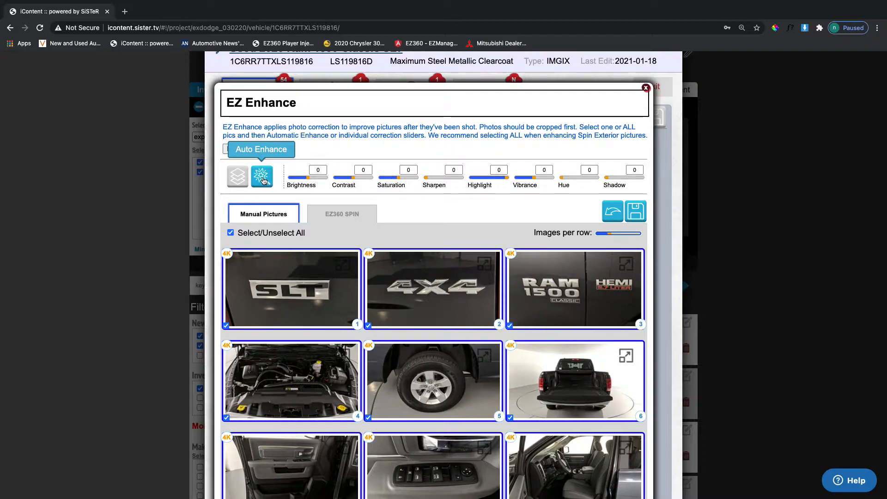
Apply Auto Enhance to all selected manual pictures, review them and save the changes
left_click(264, 181)
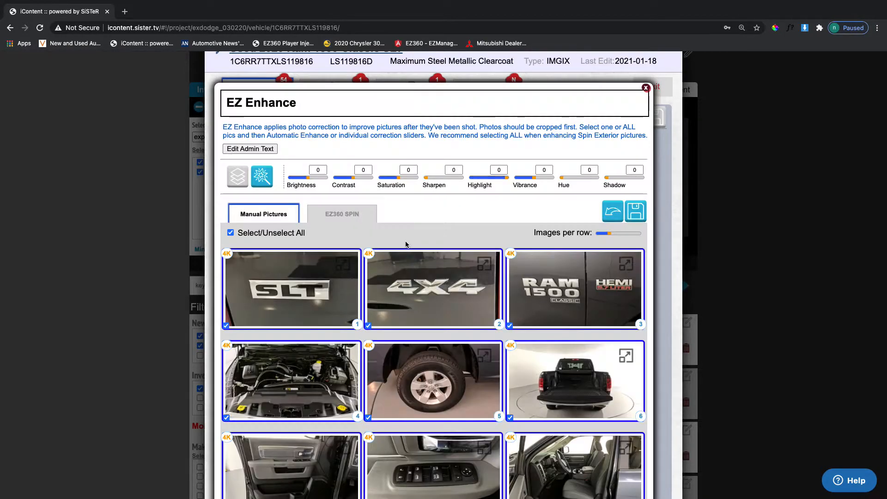
scroll(414, 304, "down", 2)
scroll(414, 305, "down", 10)
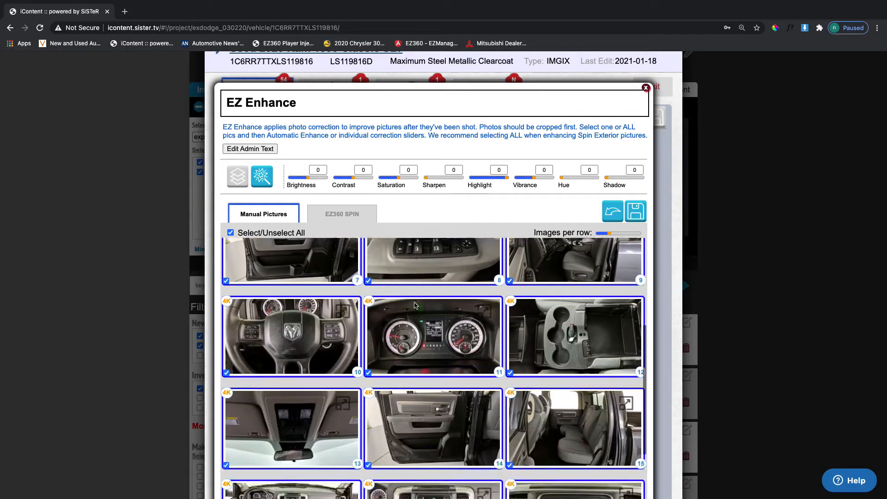
scroll(415, 305, "down", 6)
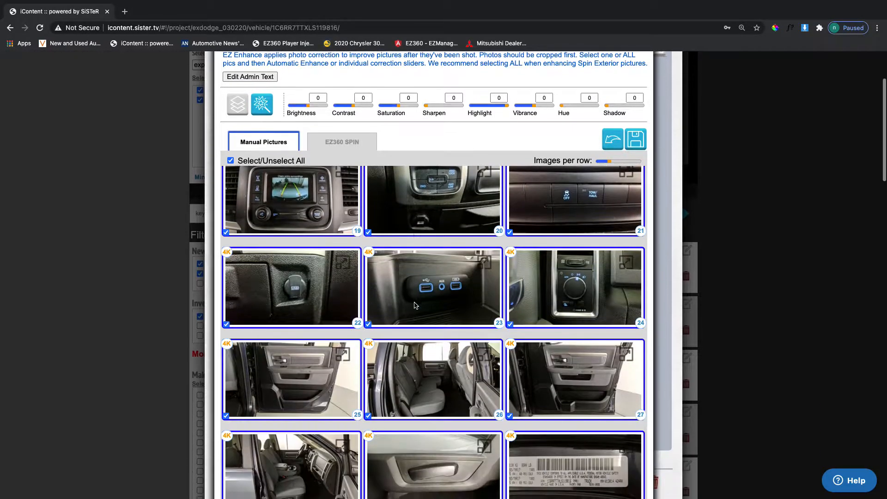
scroll(415, 304, "up", 15)
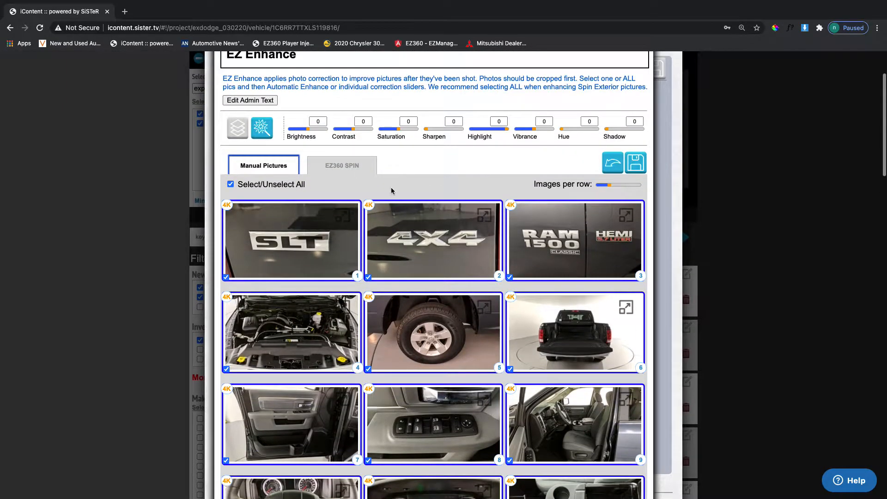
left_click(635, 163)
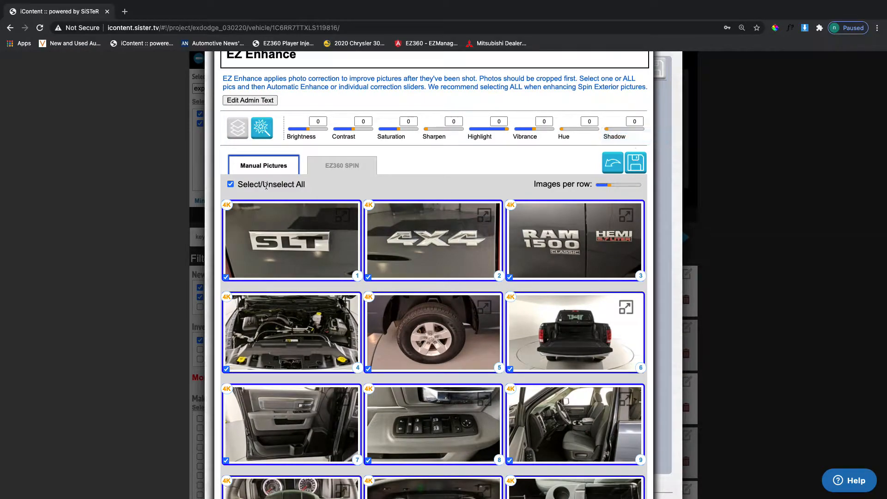
Switch to the EZ360 SPIN pictures, look through them and select them all
left_click(342, 166)
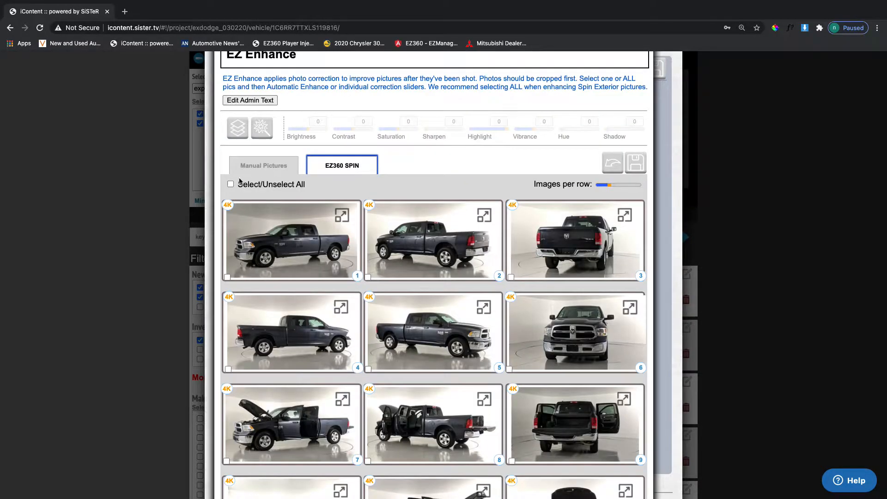
scroll(389, 344, "down", 8)
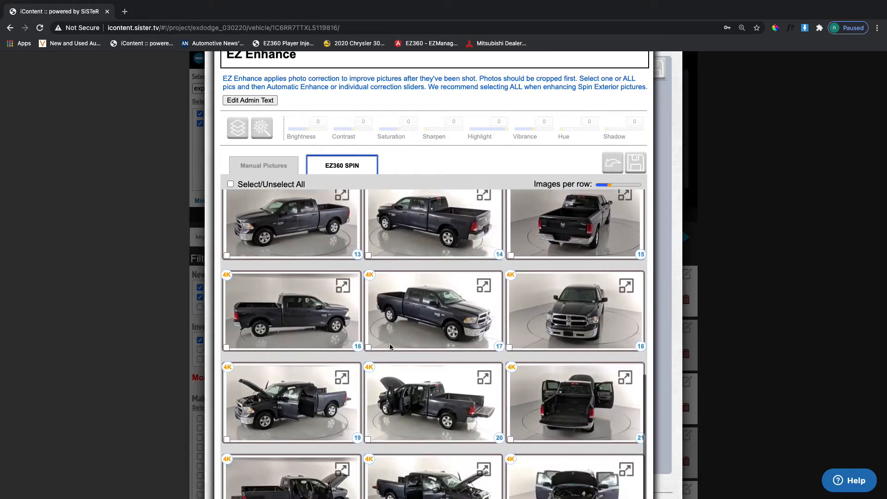
scroll(390, 343, "down", 5)
scroll(389, 343, "up", 2)
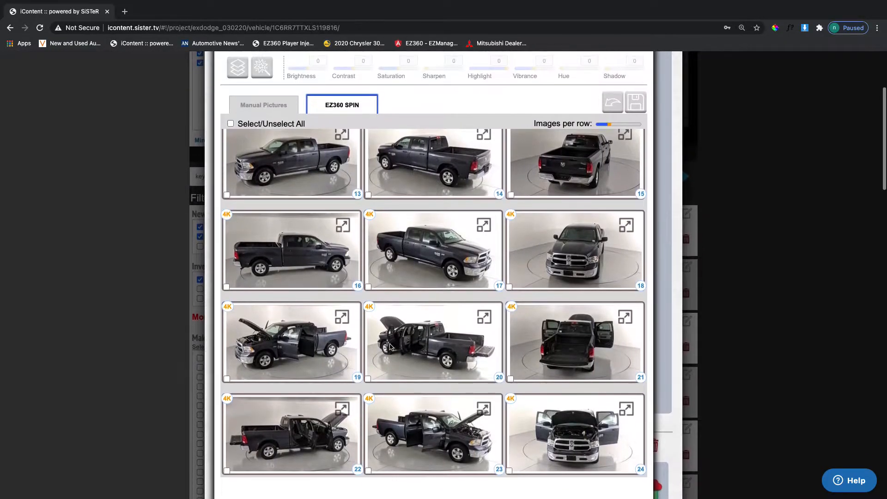
scroll(389, 343, "up", 8)
scroll(390, 343, "up", 2)
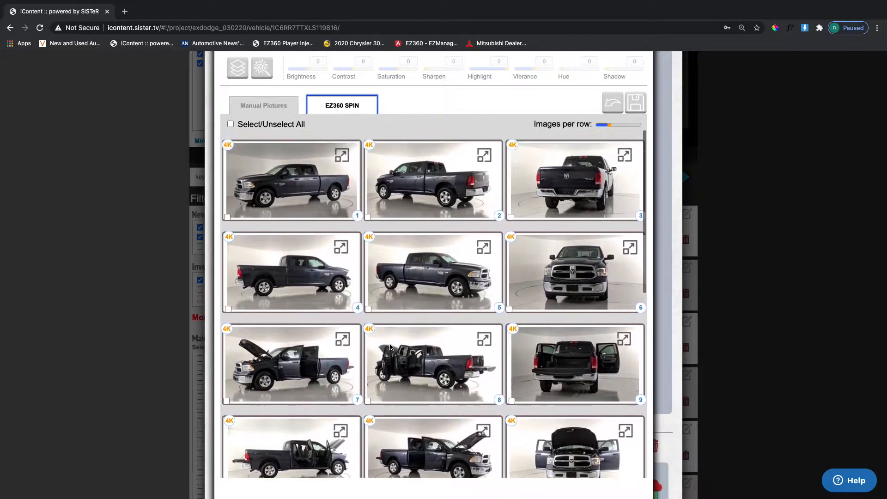
left_click(230, 124)
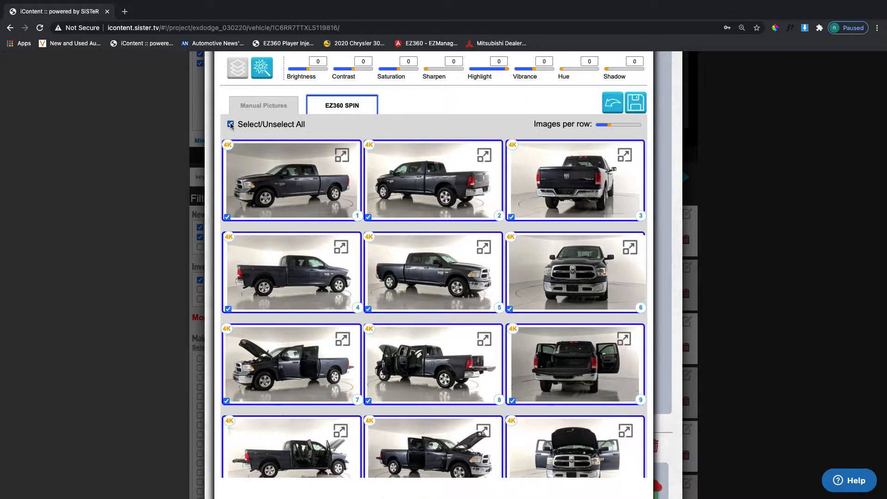
Set the brightness of all selected spin pictures to 13
left_click(309, 69)
left_click(309, 69)
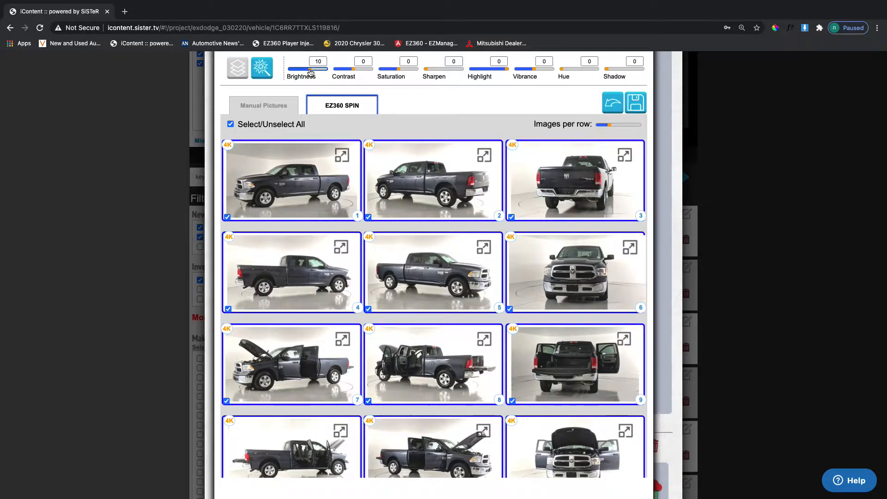
left_click_drag(310, 71, 316, 70)
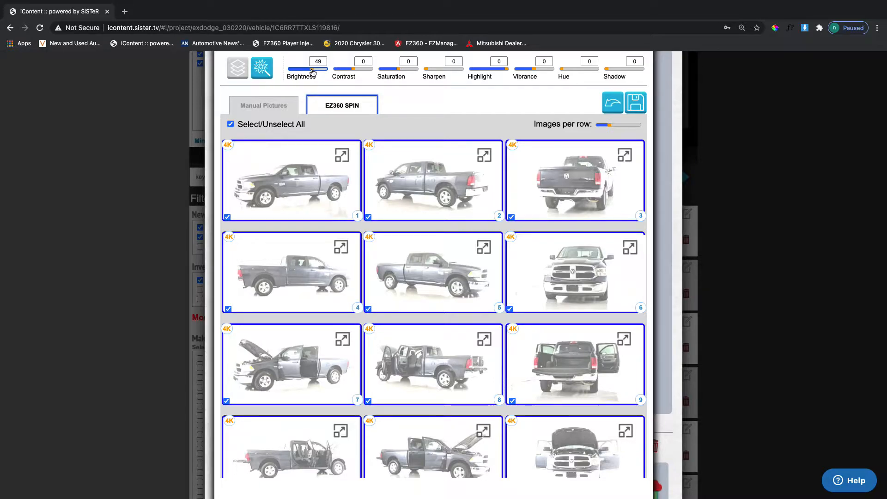
left_click(311, 72)
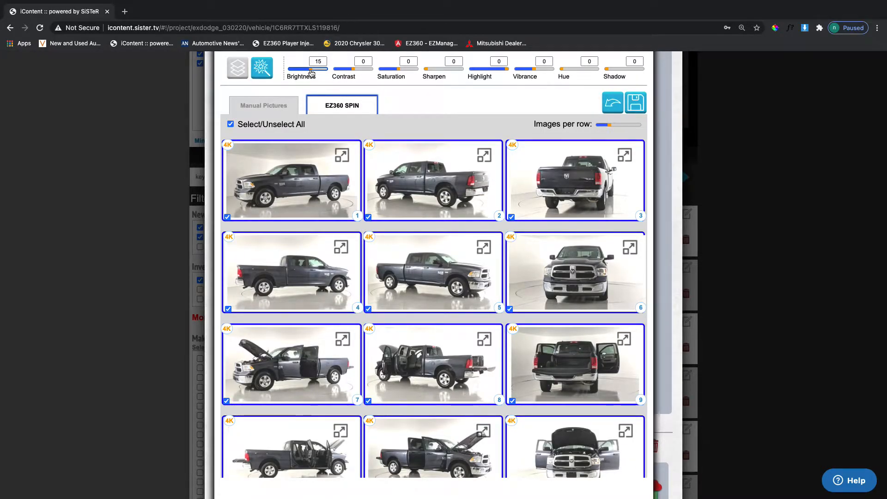
left_click(311, 72)
Set the contrast of all selected spin pictures to 12 and review the pictures
left_click(353, 70)
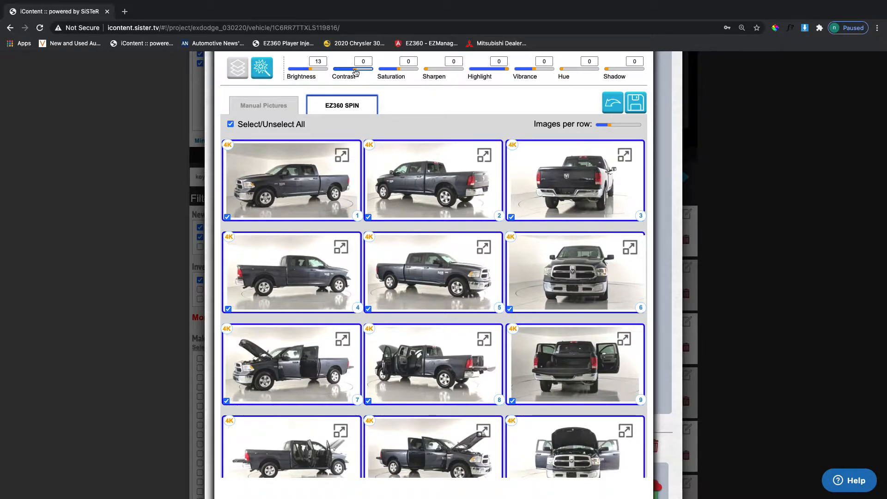
left_click(356, 70)
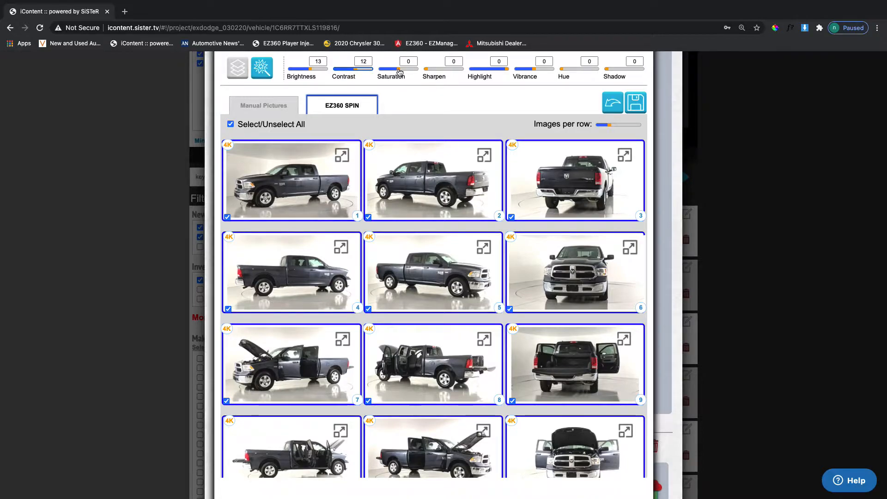
scroll(403, 297, "down", 6)
scroll(403, 297, "down", 8)
scroll(403, 297, "up", 8)
scroll(404, 297, "up", 5)
scroll(402, 297, "up", 2)
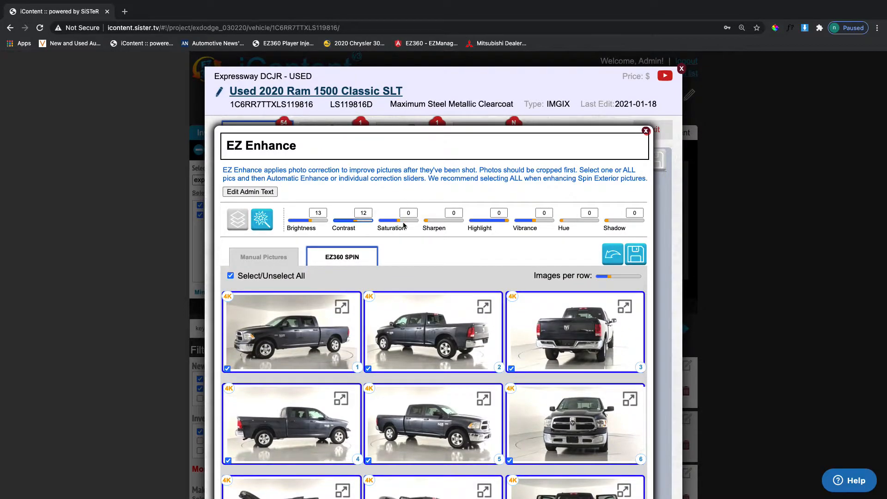
Try stronger sharpening on the selected spin pictures and settle on a Sharpen value of 9
left_click(426, 222)
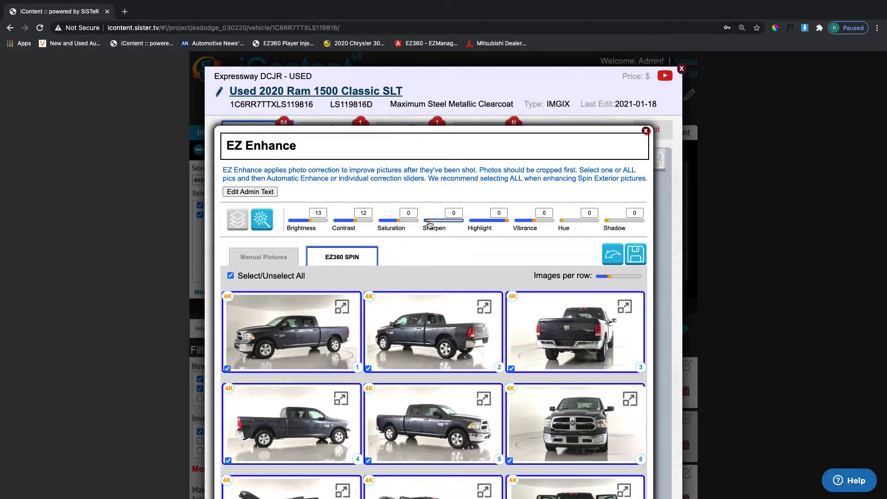
left_click(429, 224)
left_click_drag(429, 224, 447, 224)
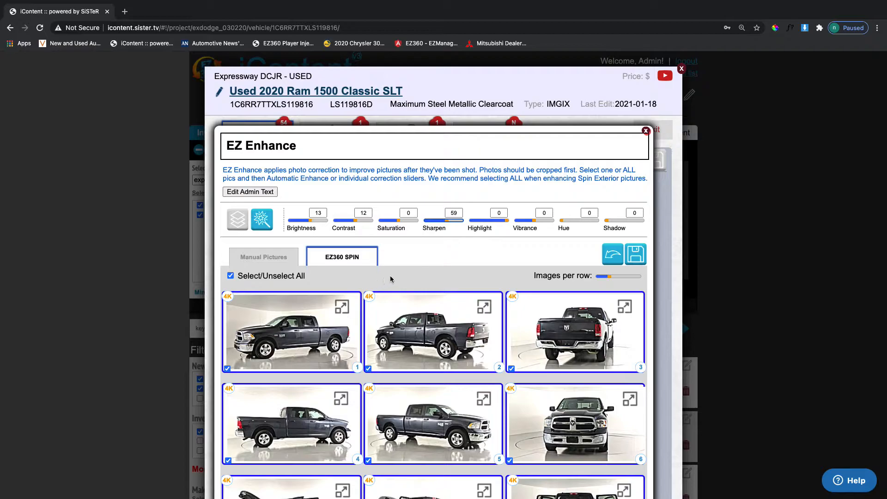
left_click_drag(447, 224, 439, 224)
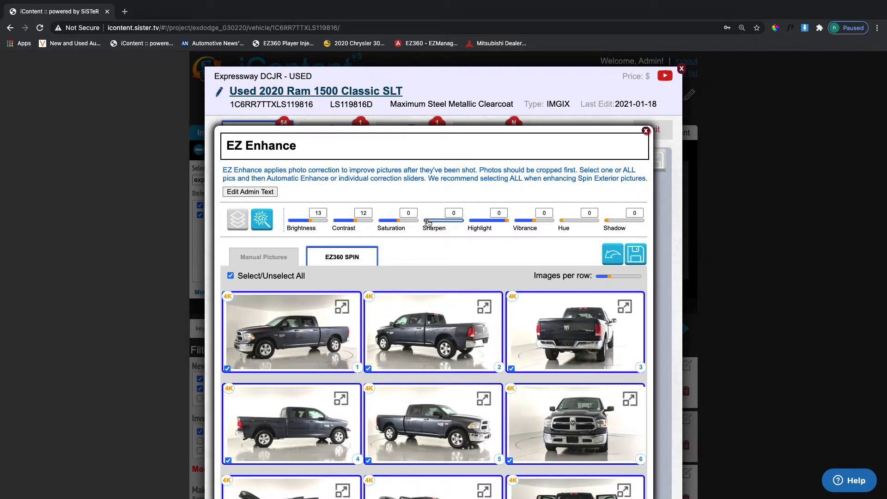
left_click_drag(429, 223, 429, 224)
left_click_drag(429, 224, 429, 223)
Set Highlight to -6 and Vibrance to -1 for the selected spin pictures
left_click(508, 224)
left_click_drag(505, 224, 505, 223)
left_click_drag(535, 223, 544, 223)
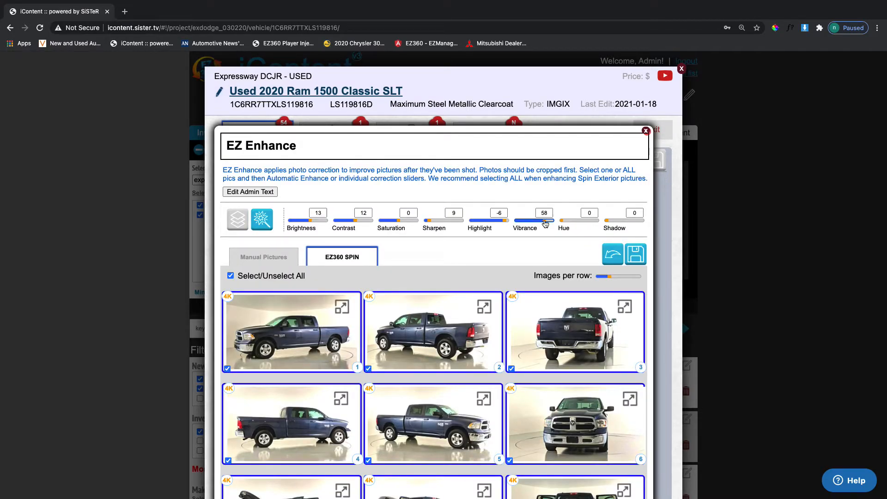
left_click_drag(545, 224, 535, 225)
left_click(535, 223)
scroll(486, 345, "down", 10)
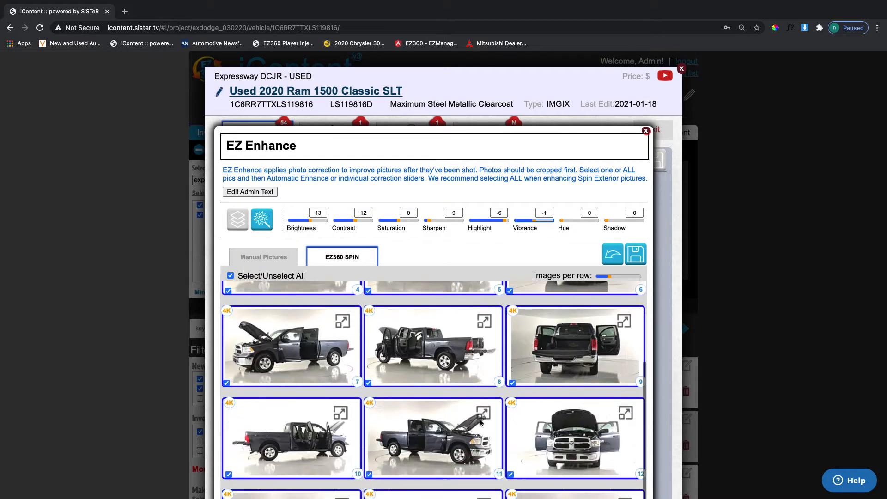
scroll(480, 422, "up", 8)
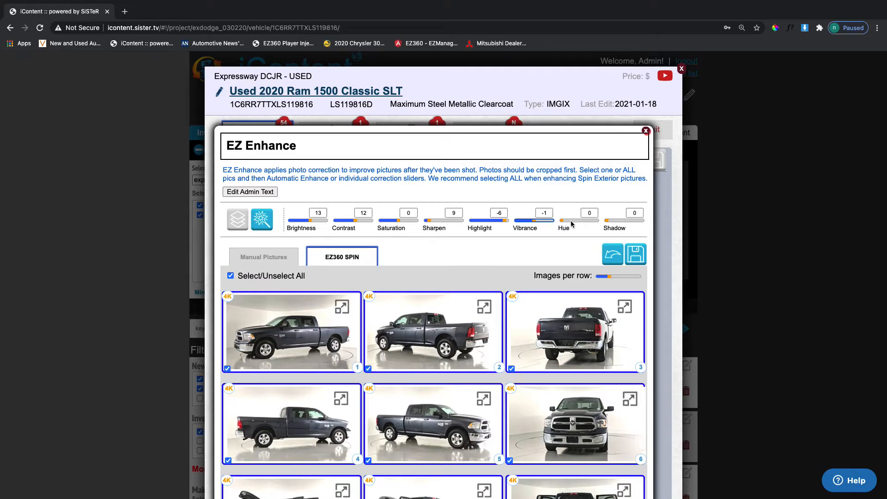
Set Shadow to 3 for the selected spin pictures and save the changes
left_click(606, 224)
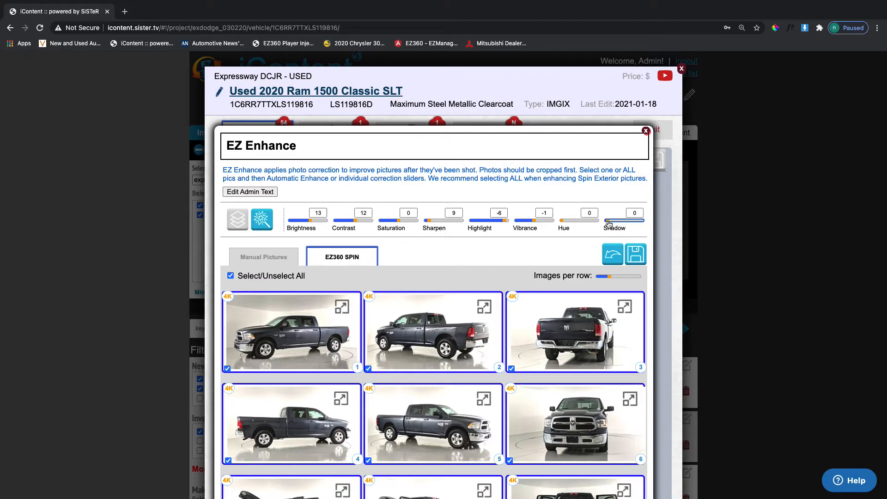
left_click(608, 223)
left_click(635, 254)
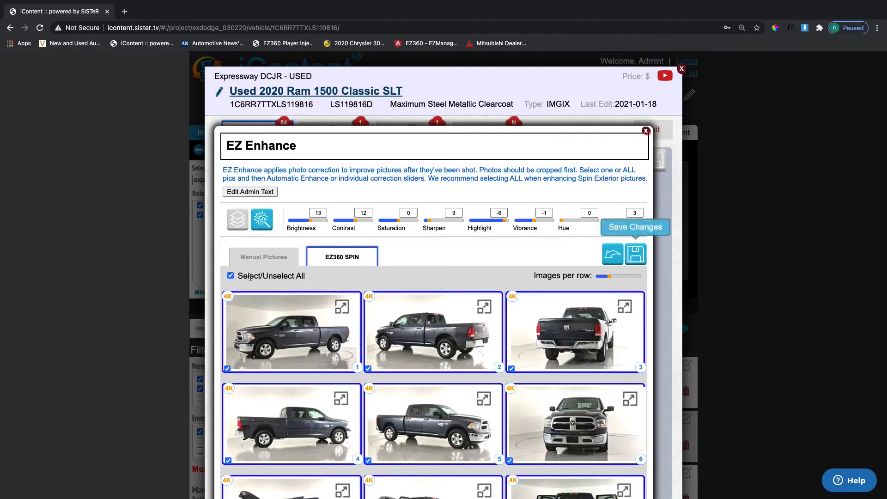
Switch to the manual pictures and select only picture 5, the wheel close-up
left_click(259, 260)
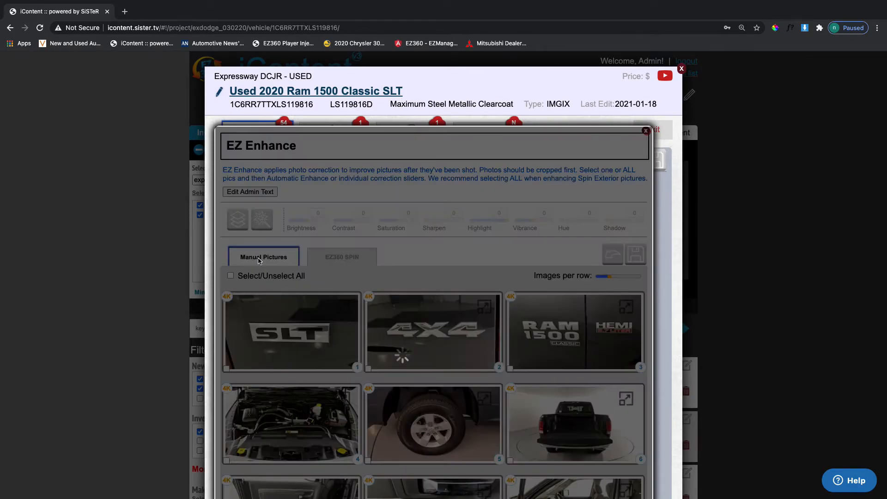
scroll(481, 362, "down", 3)
scroll(480, 362, "up", 2)
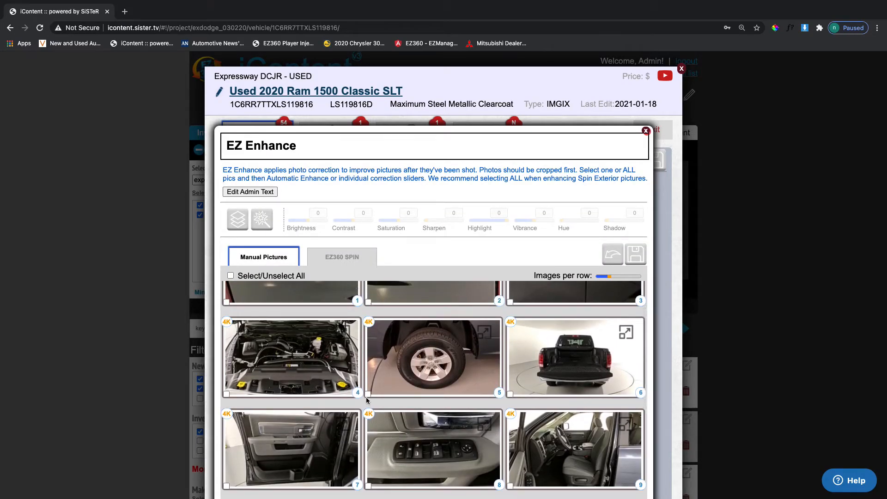
left_click(367, 394)
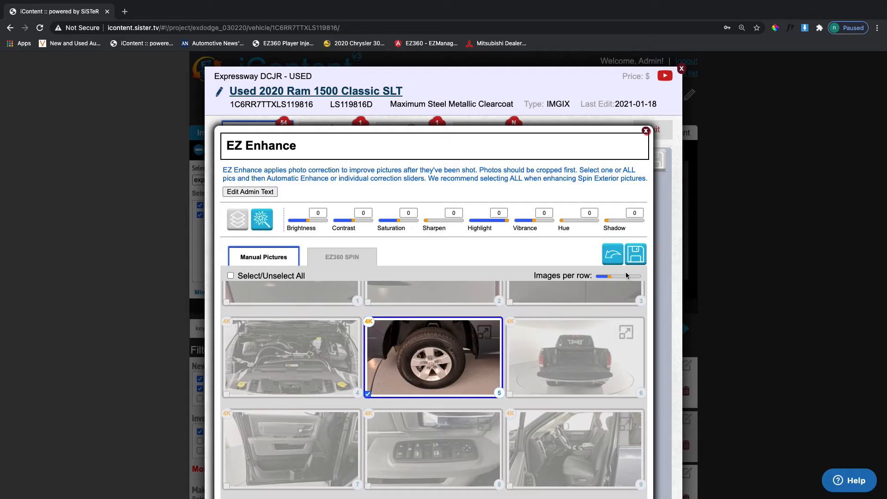
Enlarge the picture previews to show two images per row
left_click_drag(610, 280, 596, 282)
scroll(484, 334, "down", 10)
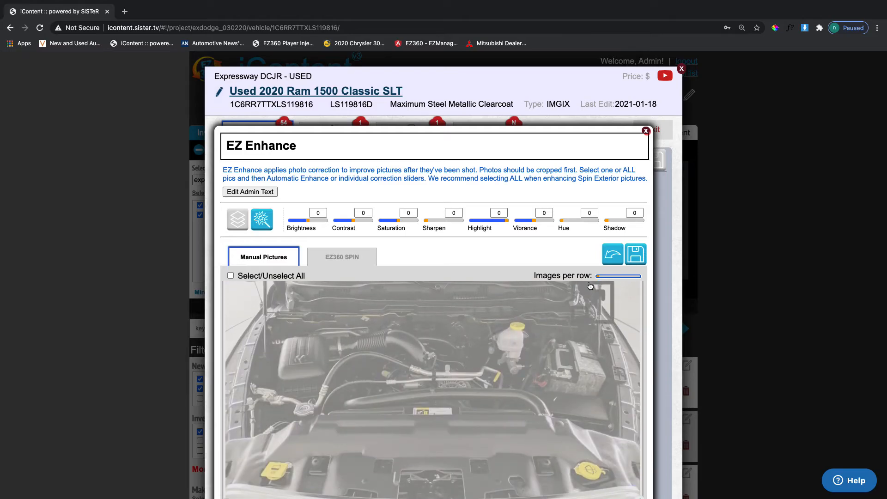
left_click_drag(600, 277, 604, 276)
Set the Saturation of the selected wheel picture to -24 and save the changes
scroll(464, 377, "up", 15)
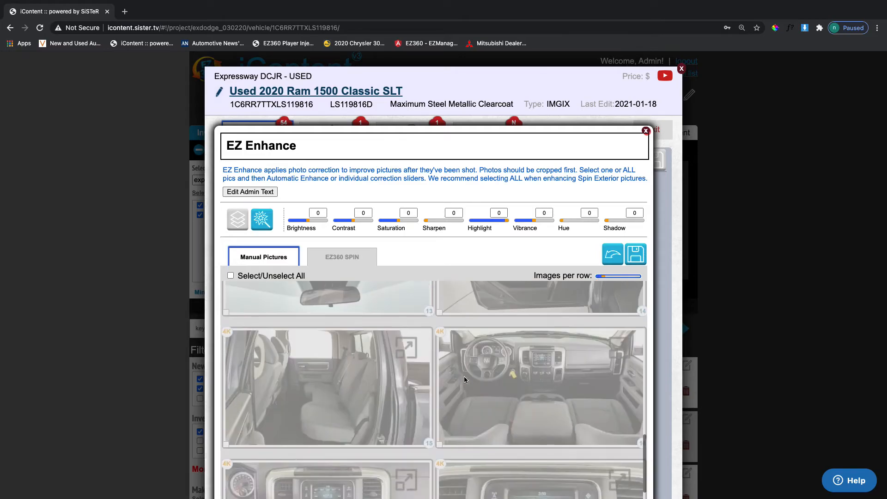
scroll(463, 376, "up", 7)
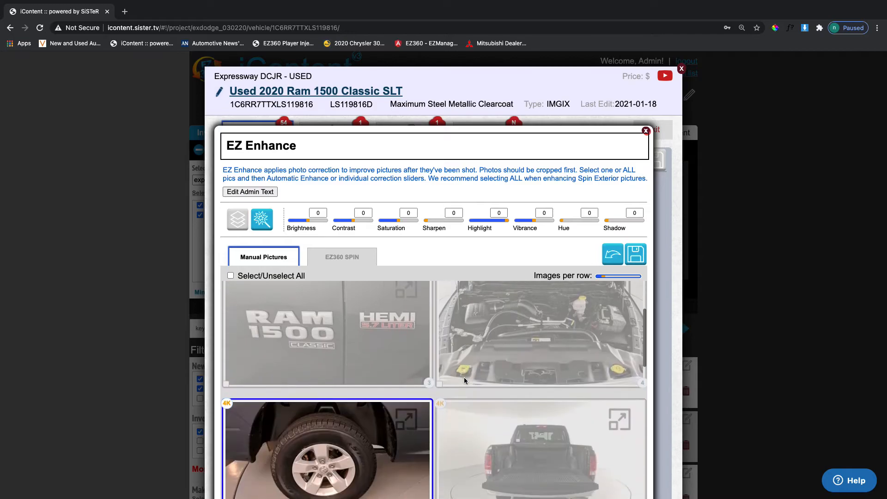
scroll(464, 377, "down", 2)
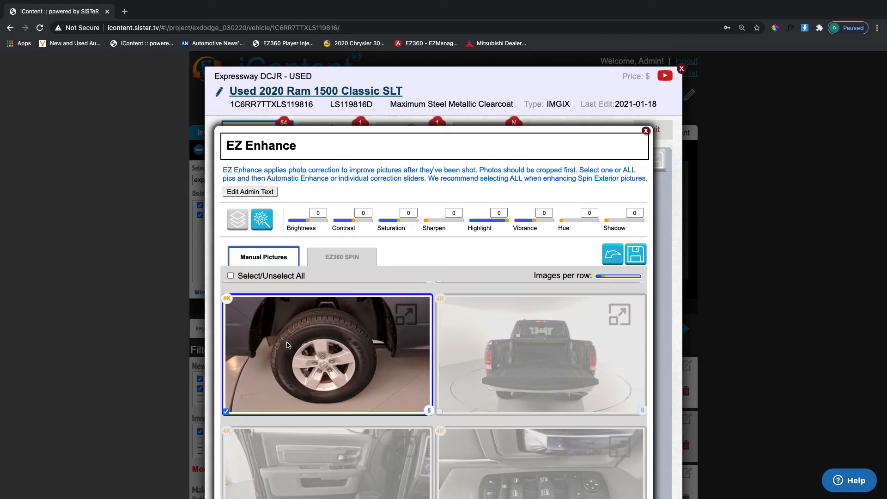
left_click(399, 222)
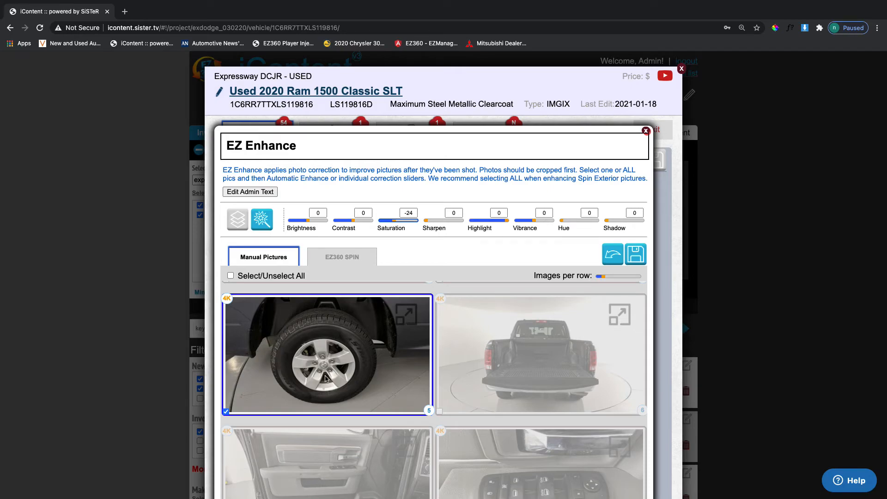
left_click(639, 257)
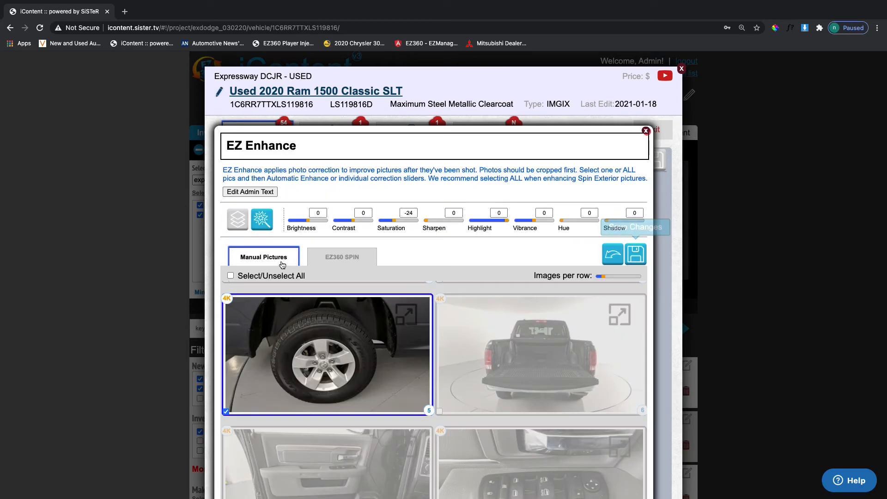
In the EZ360 spin pictures, select only picture 1, set its Brightness to 18 and save the changes
left_click(350, 260)
scroll(351, 260, "down", 5)
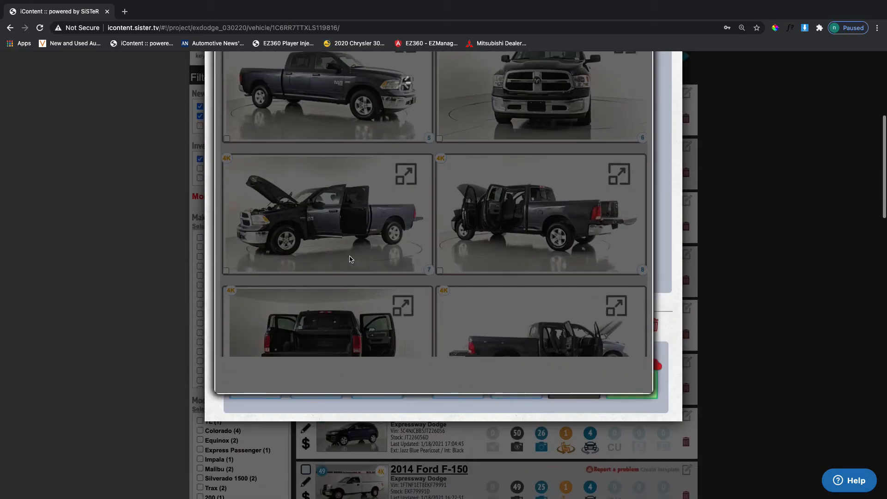
scroll(349, 257, "down", 7)
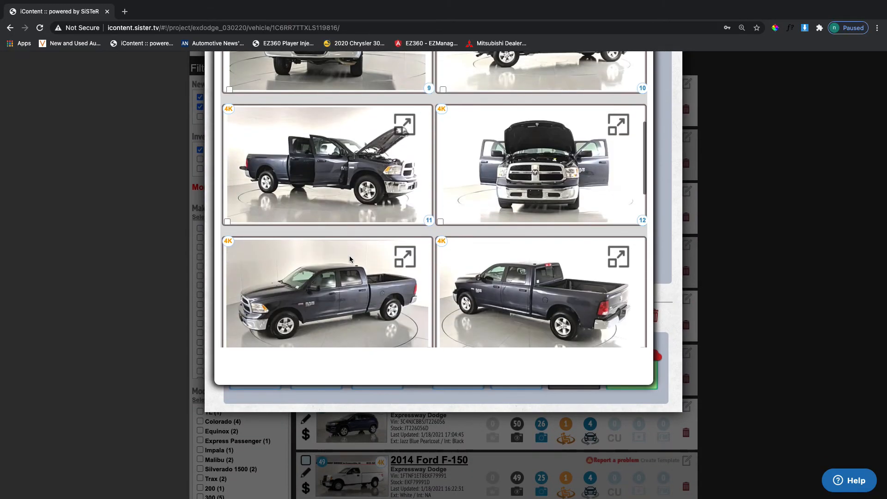
scroll(349, 256, "up", 10)
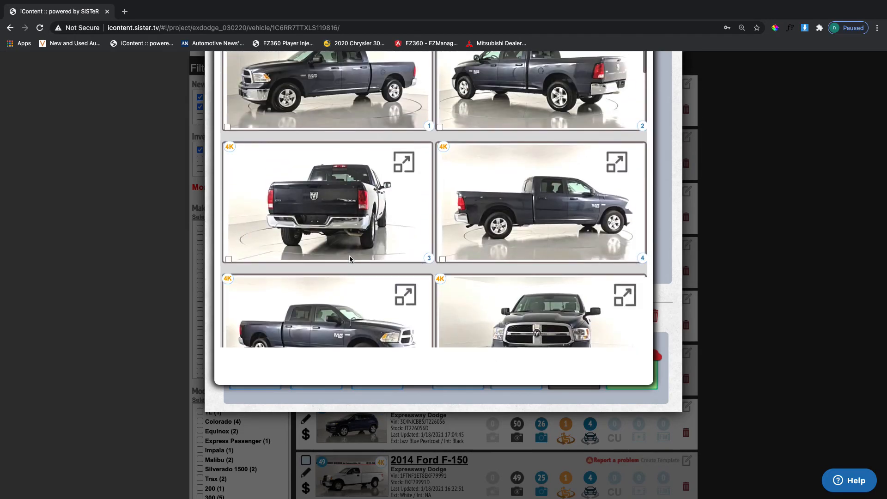
scroll(349, 259, "up", 5)
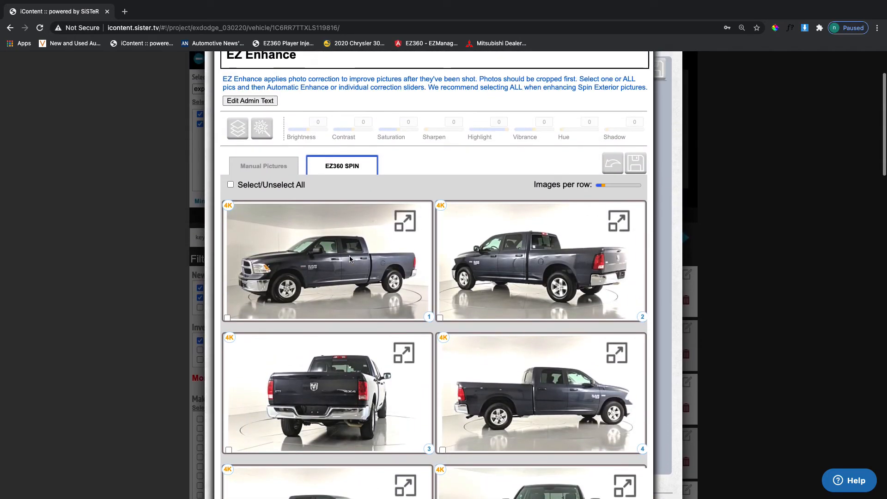
left_click(228, 317)
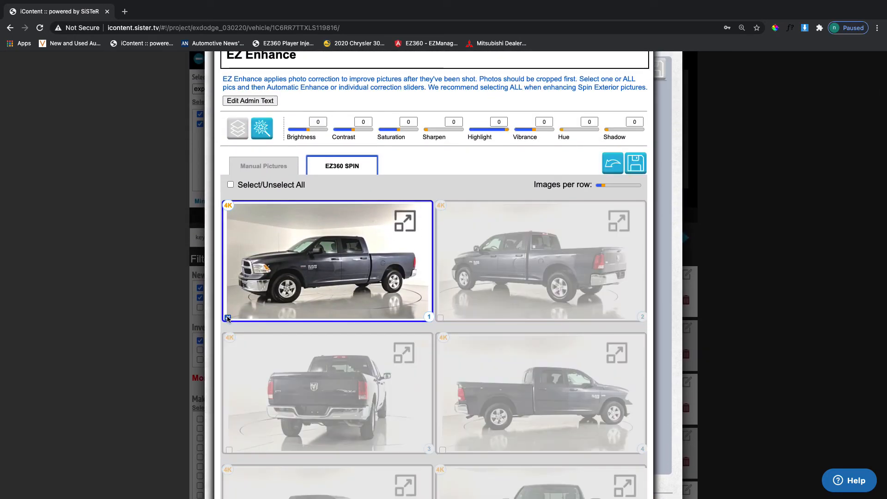
left_click_drag(308, 132, 310, 132)
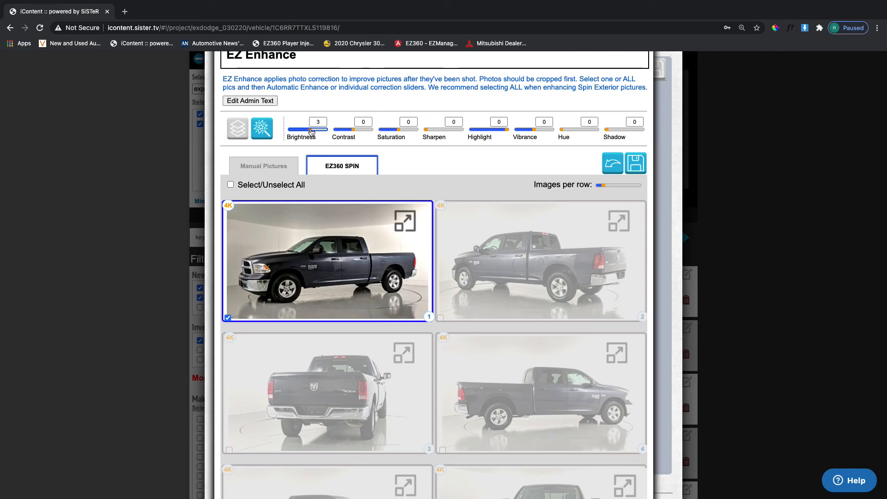
left_click(311, 132)
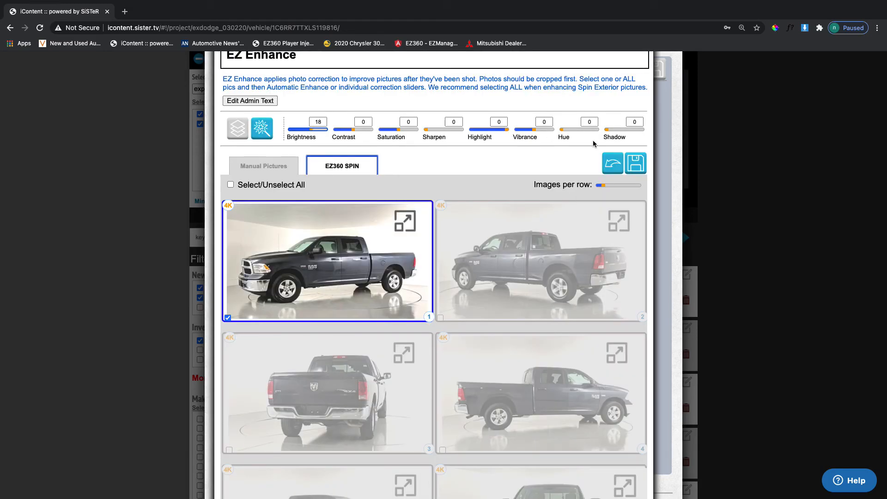
left_click(640, 166)
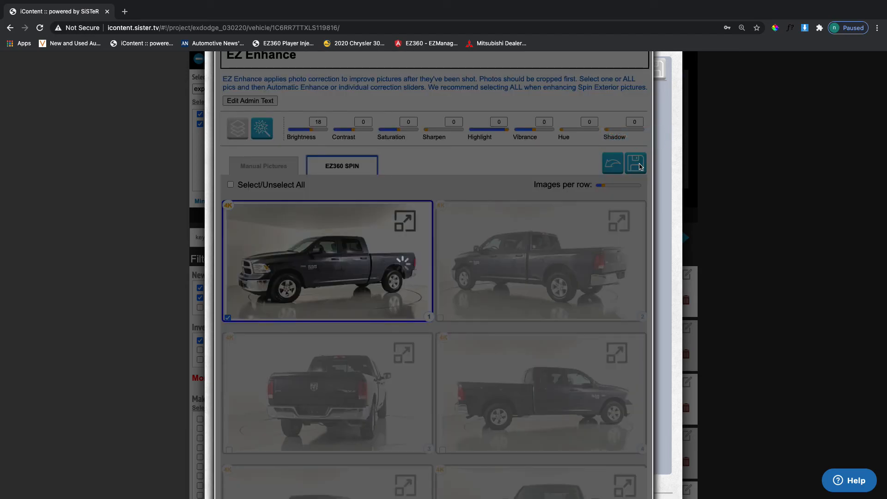
scroll(640, 166, "up", 2)
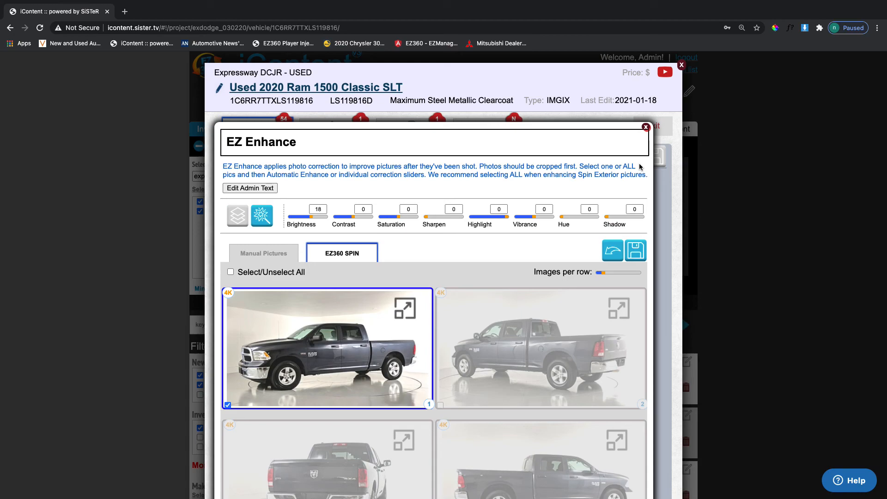
Close EZ Enhance, look over the vehicle's display pictures and exit to the inventory list
left_click(646, 128)
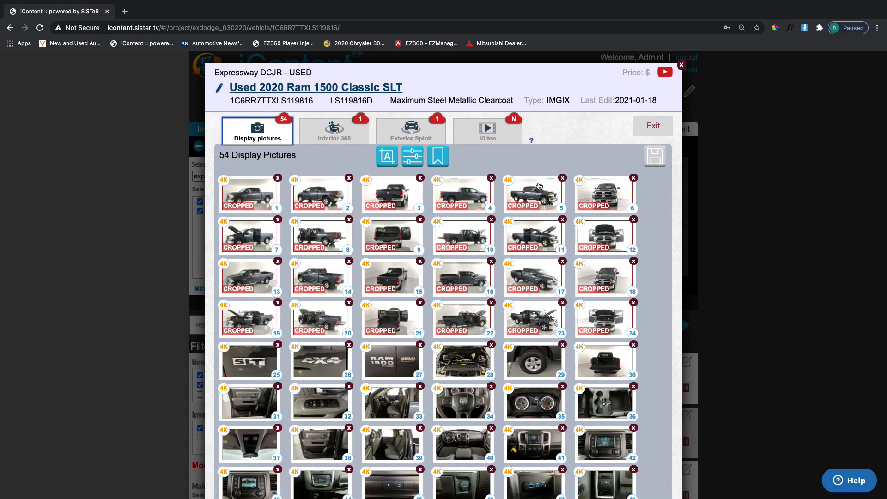
scroll(425, 375, "down", 3)
scroll(424, 375, "up", 2)
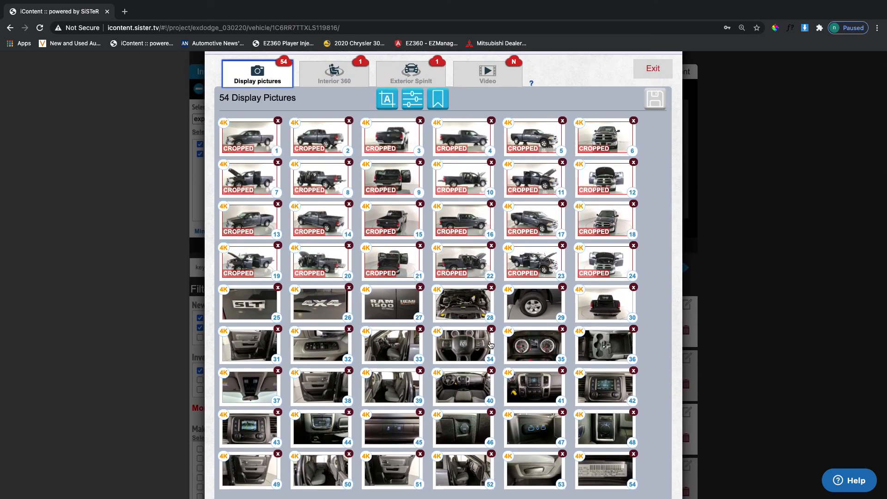
left_click(653, 72)
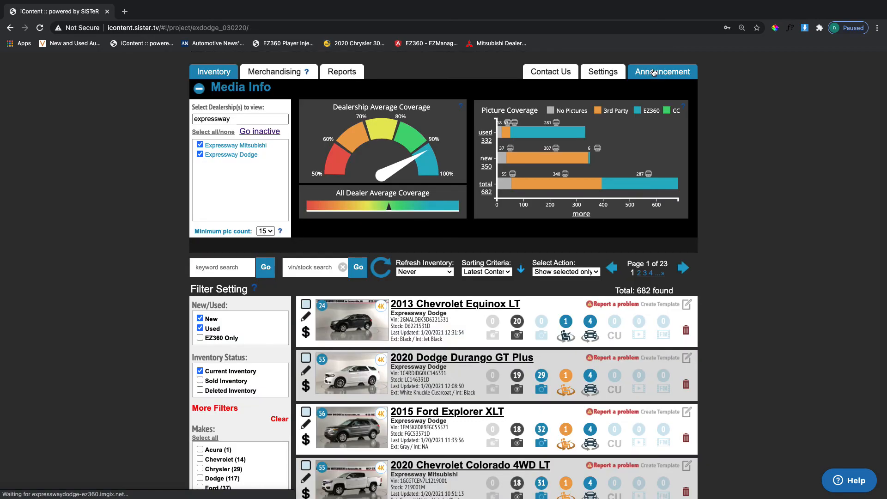